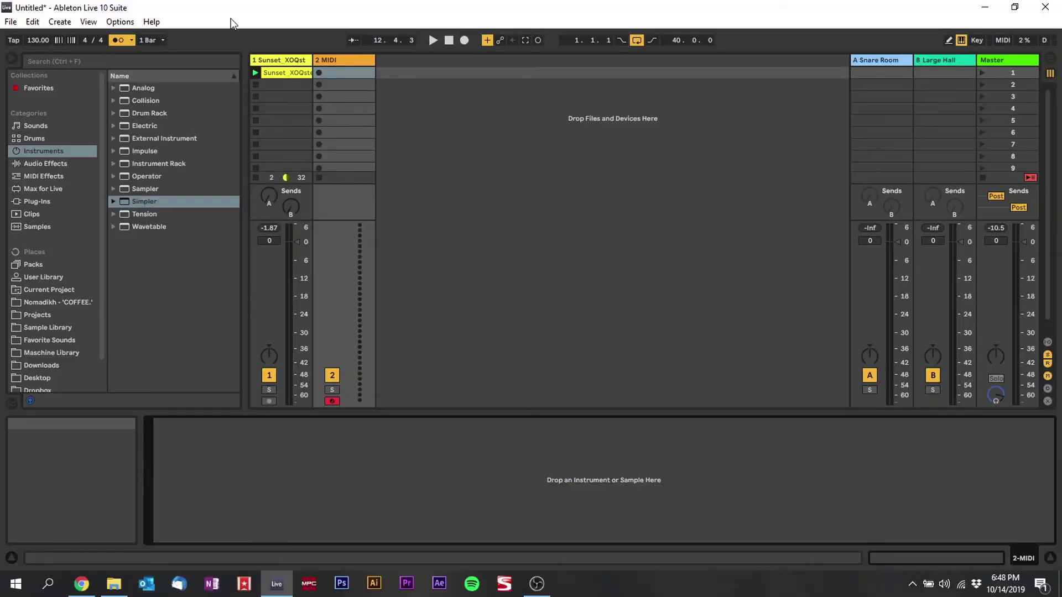
- Add a Simpler instrument from the Browser's Instruments to the empty MIDI track 2
left_click(328, 59)
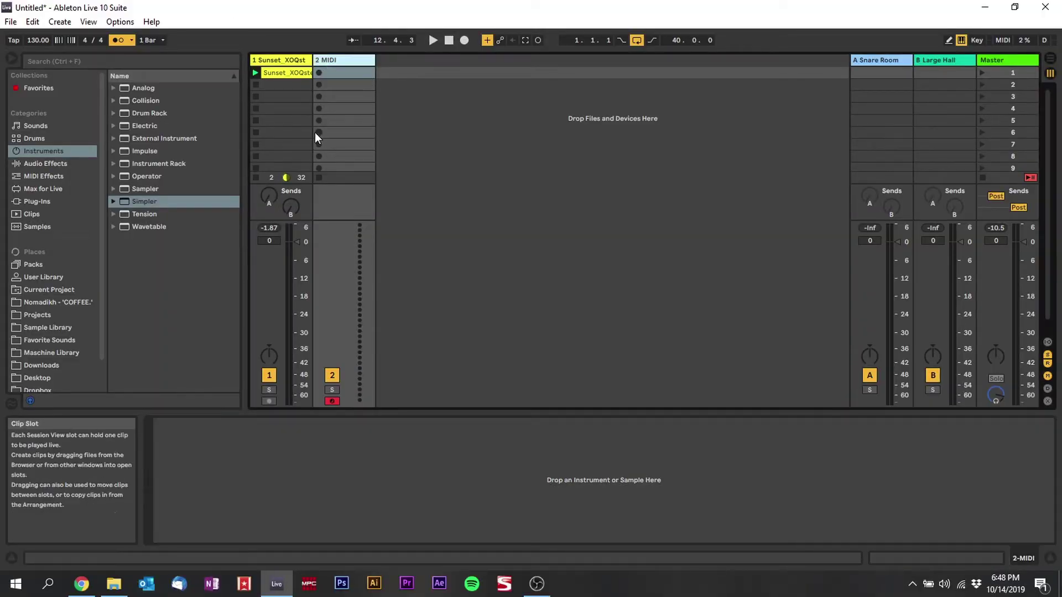
left_click(32, 151)
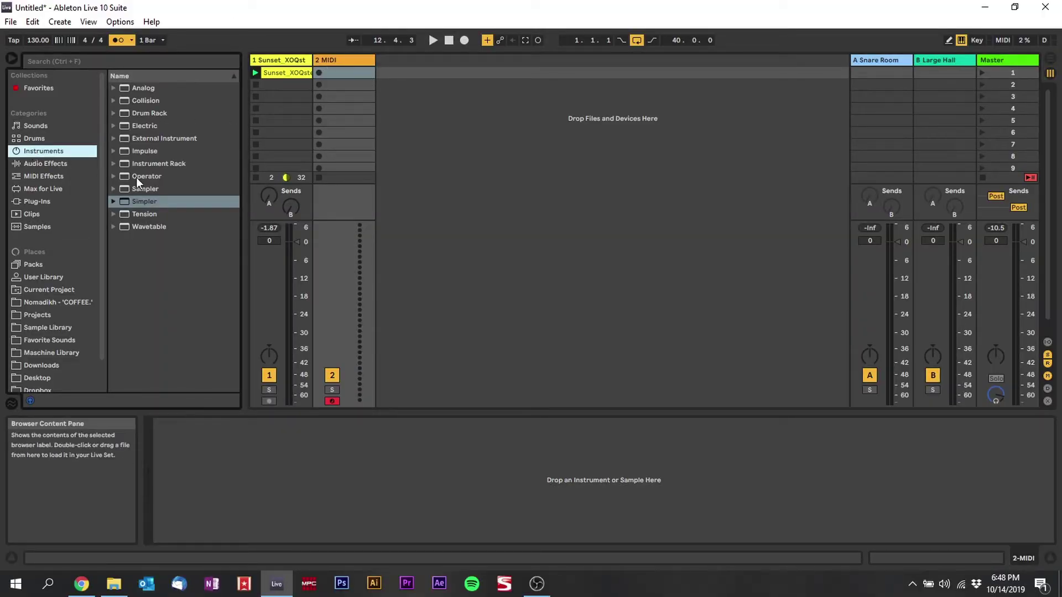
left_click(145, 201)
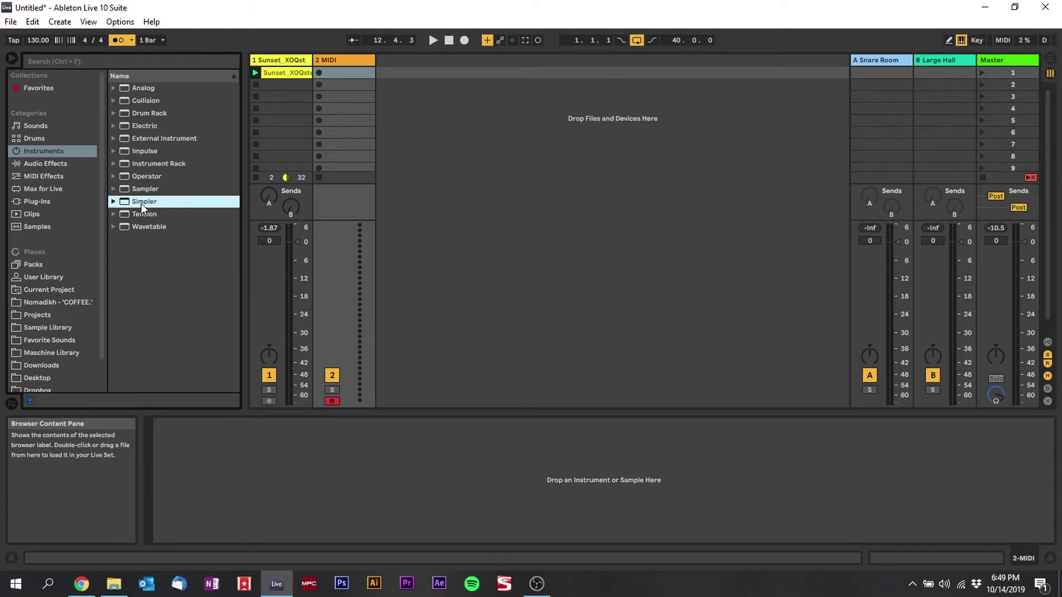
left_click_drag(340, 59, 340, 59)
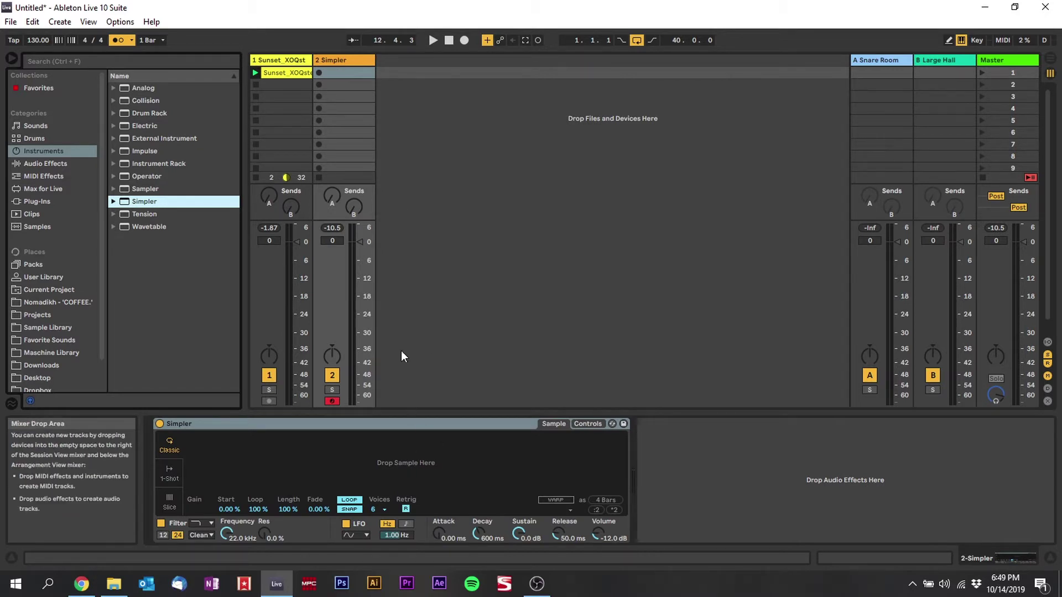
- Load the Sunset guitar clip from track 1 into Simpler as its sample
left_click(281, 76)
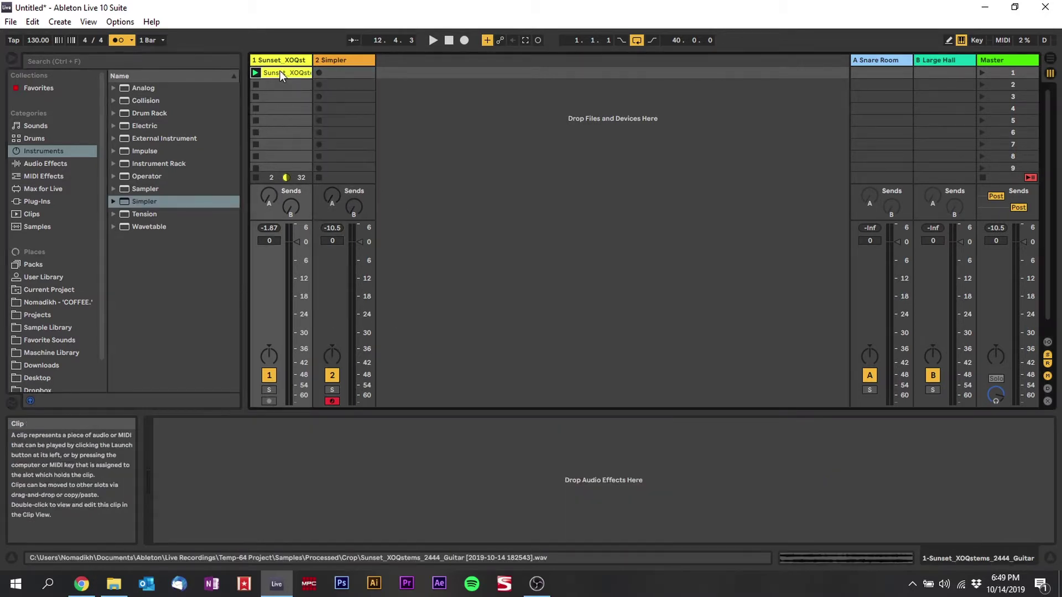
left_click_drag(281, 73, 348, 60)
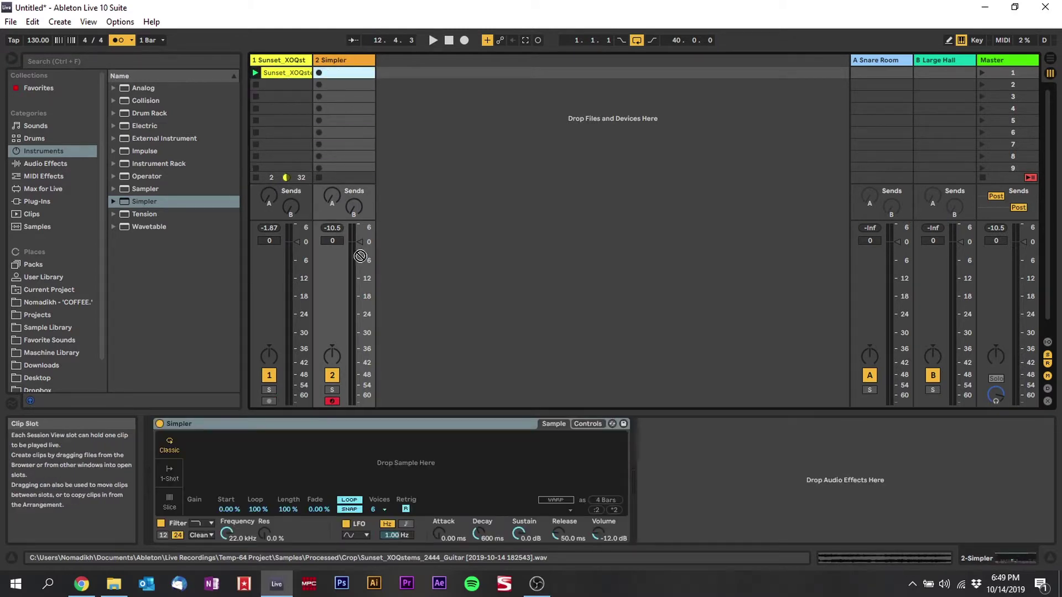
left_click_drag(363, 461, 363, 455)
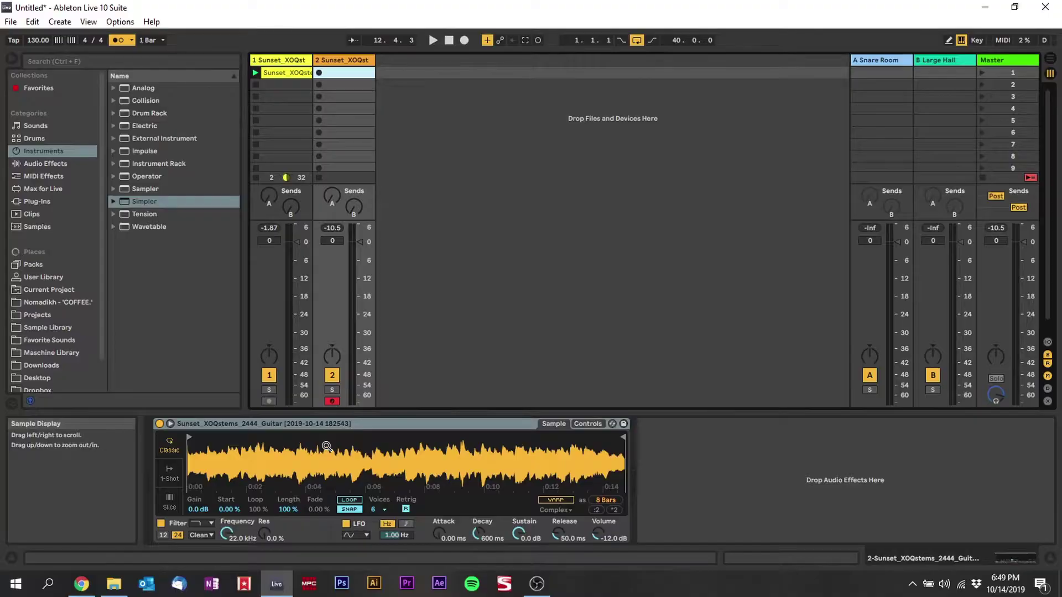
- Arm the Simpler track and enable Computer MIDI Keyboard note input
left_click(331, 402)
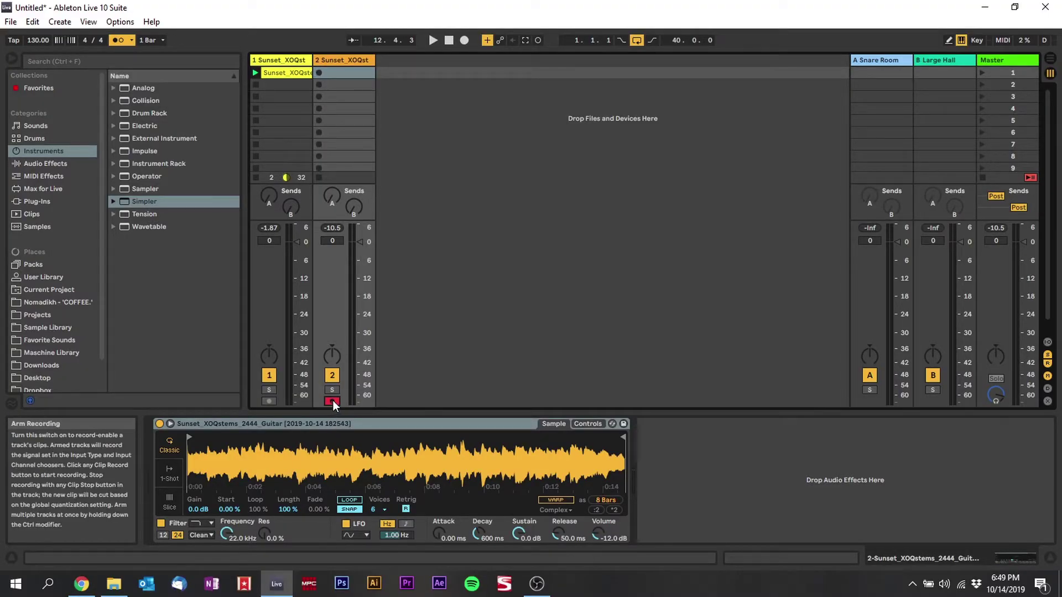
left_click(120, 21)
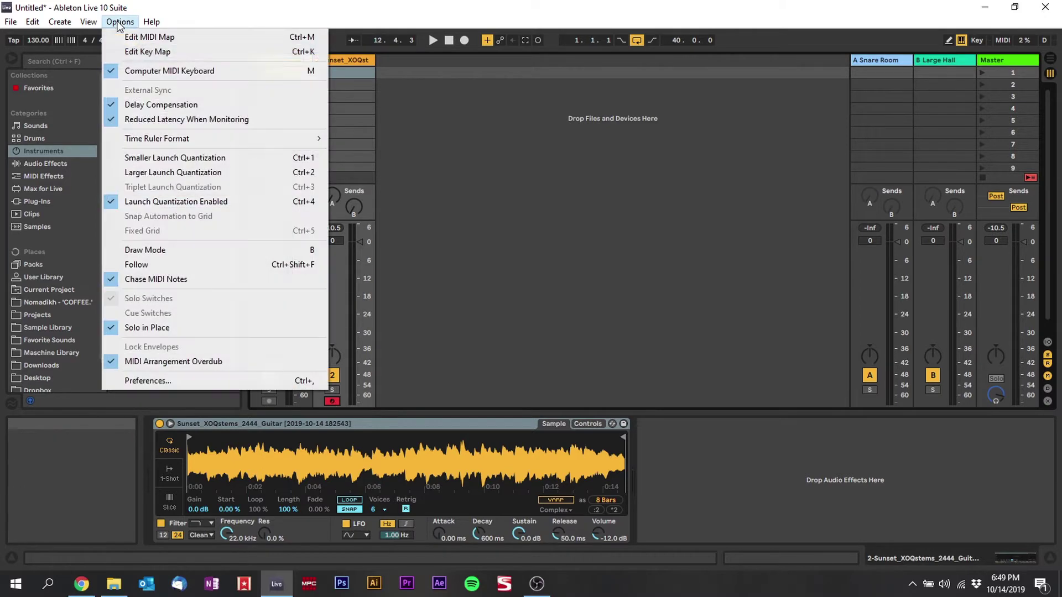
left_click(145, 72)
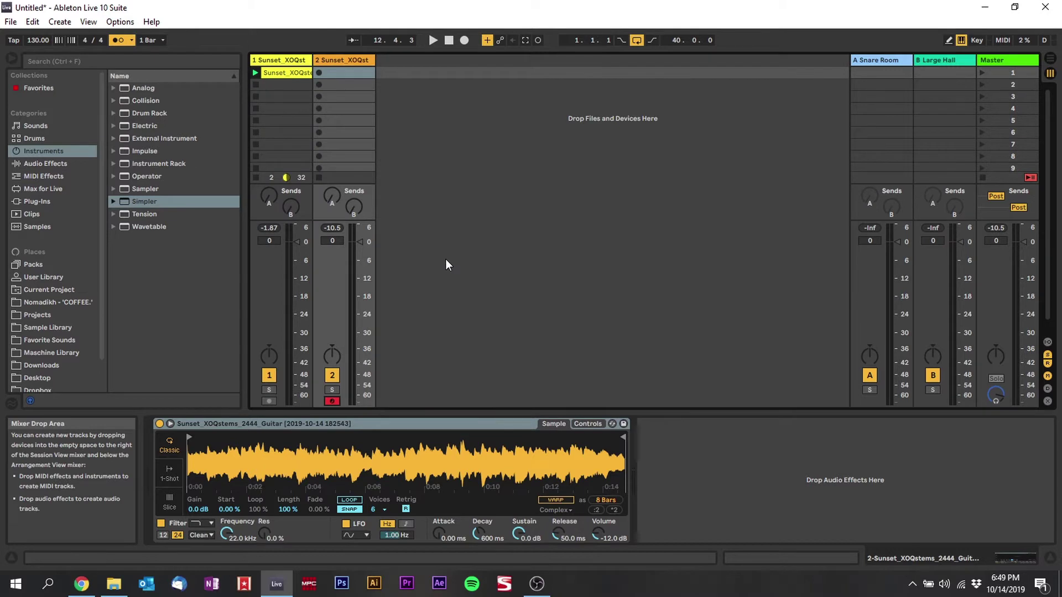
- Audition the guitar sample across octaves, ending on the C3–D4 keyboard range
key("a")
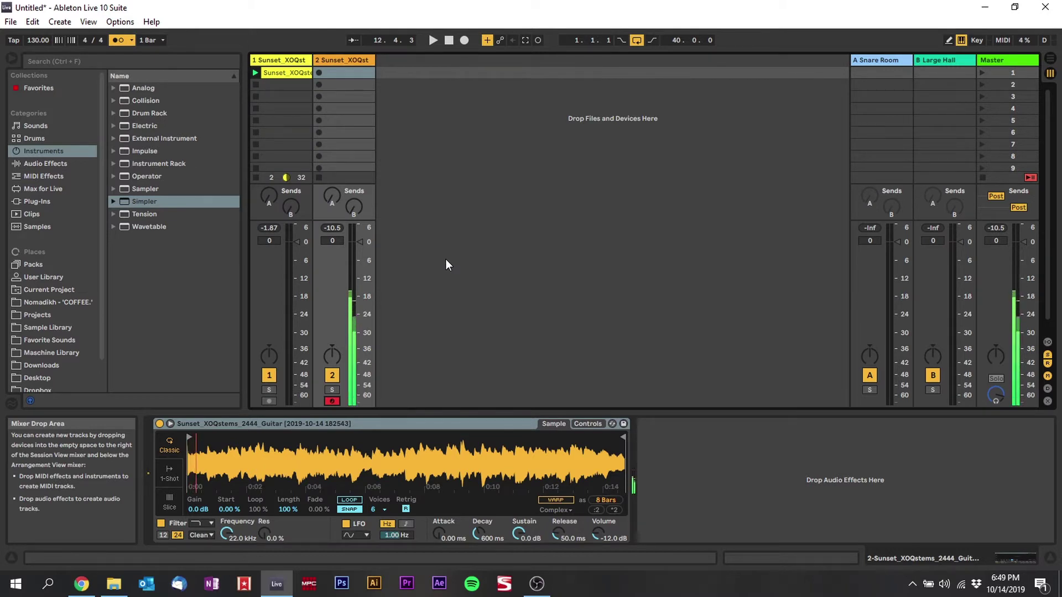
key("z")
key("a")
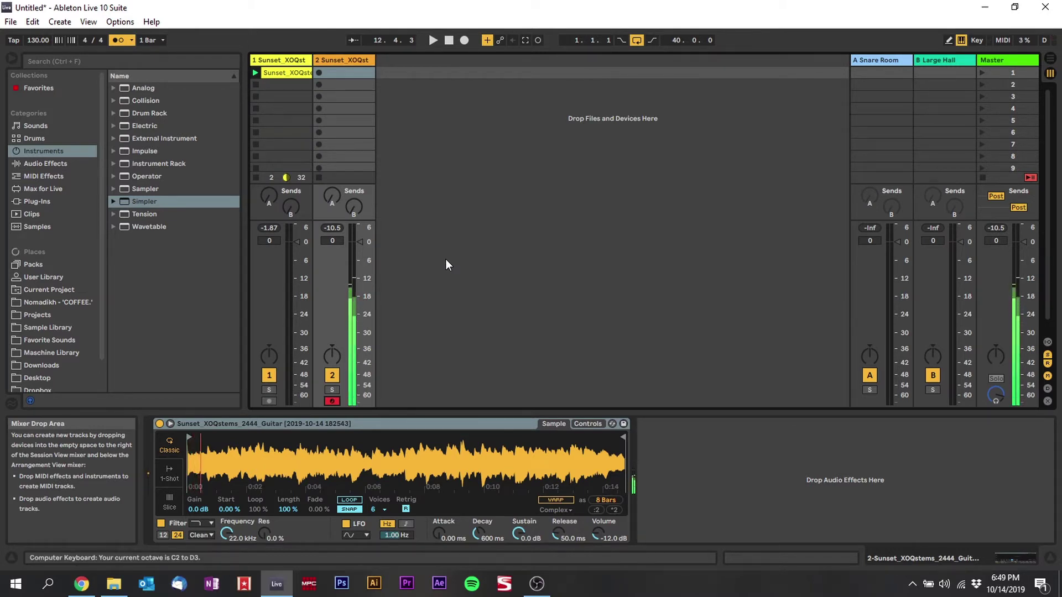
key("x")
key("a")
key("x")
key("a")
key("a")
key("a")
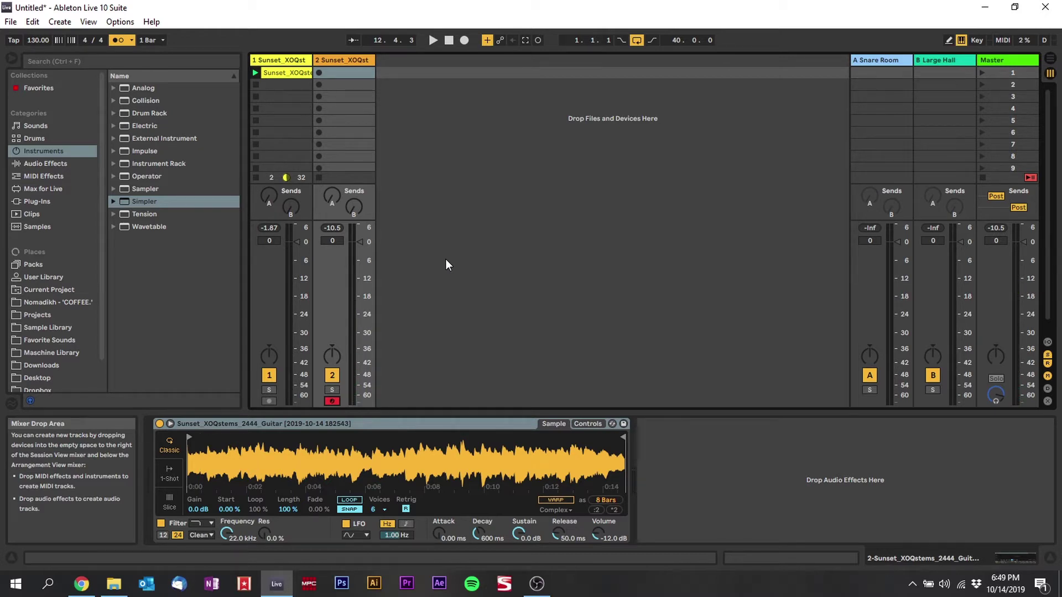
key("z")
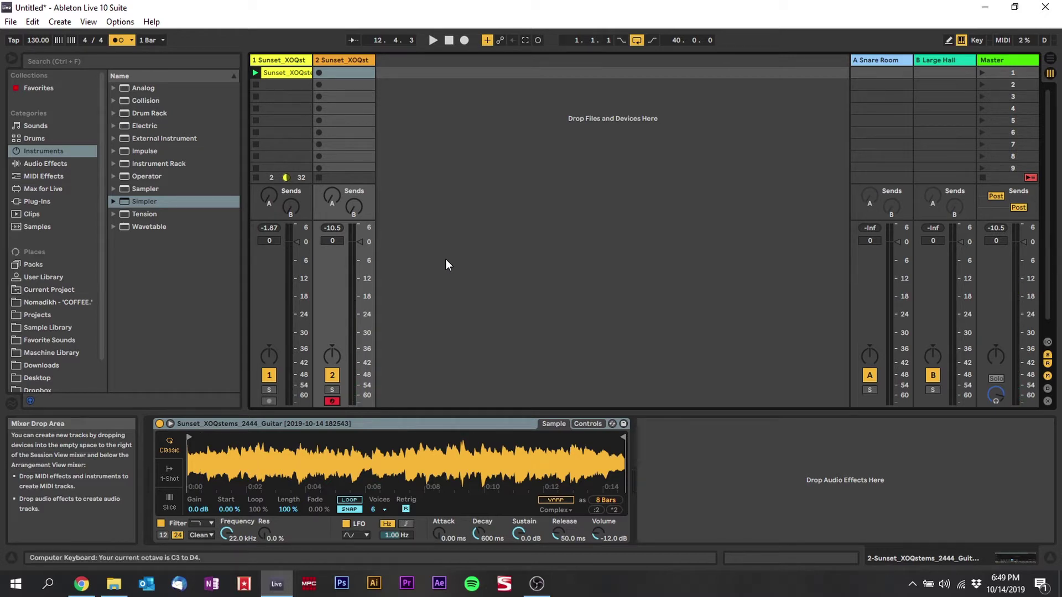
- Switch Simpler to Slice mode, slicing by Beat at a 1/2 division
left_click(167, 495)
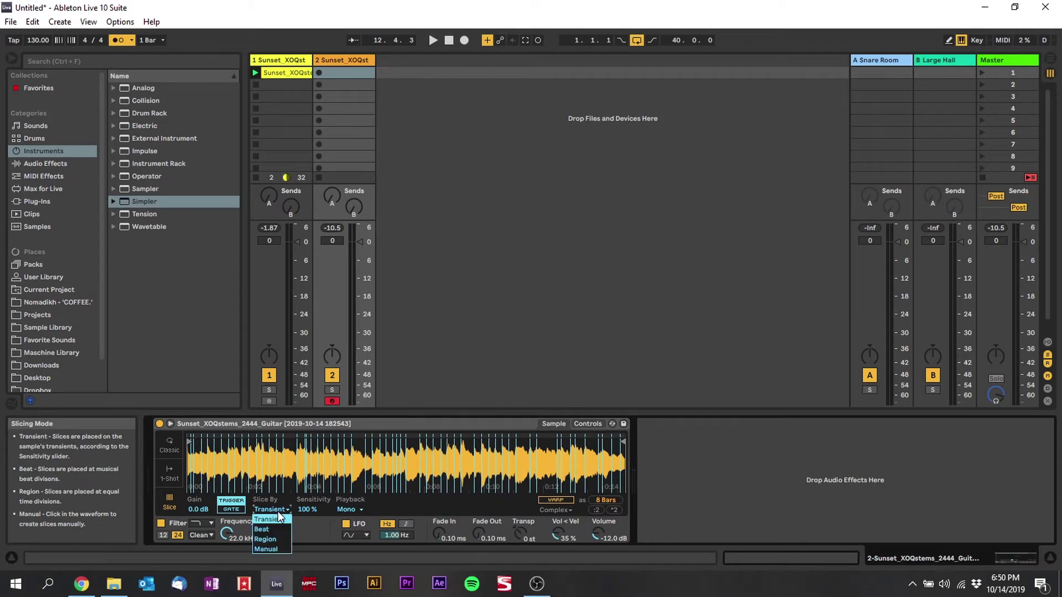
left_click(276, 530)
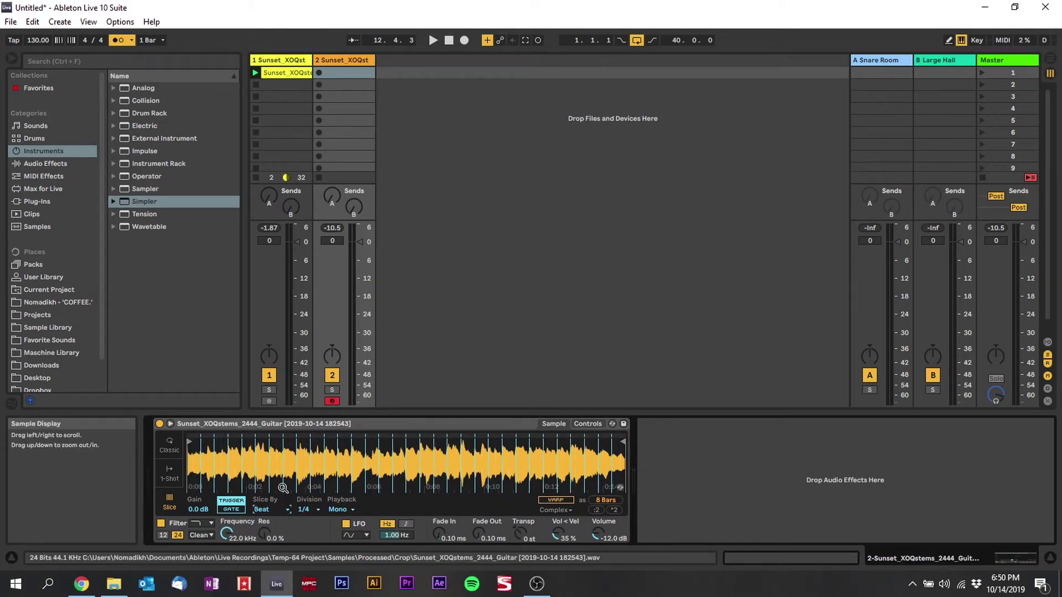
left_click(309, 510)
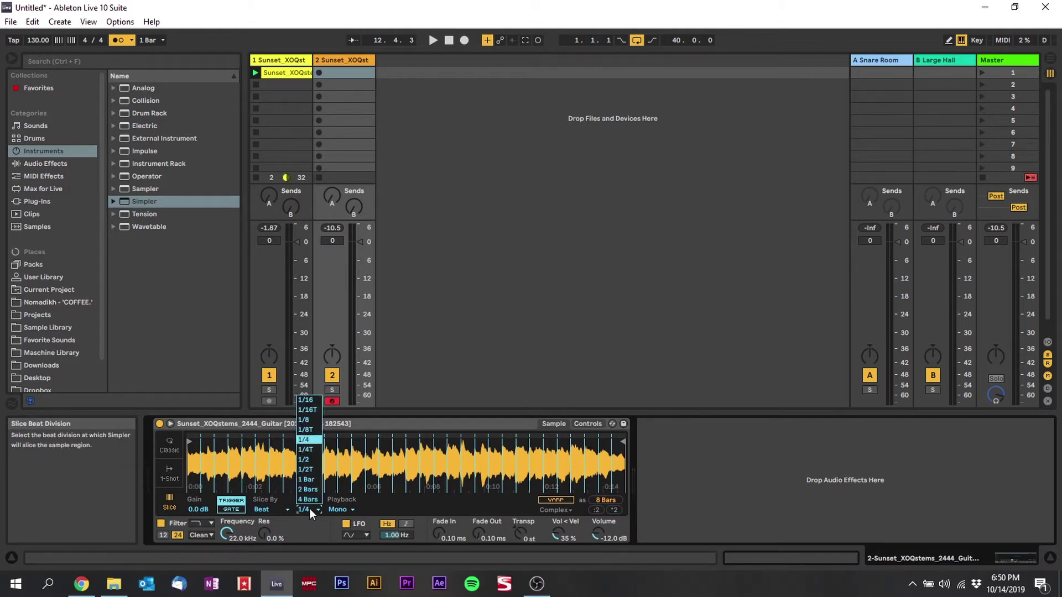
left_click(311, 460)
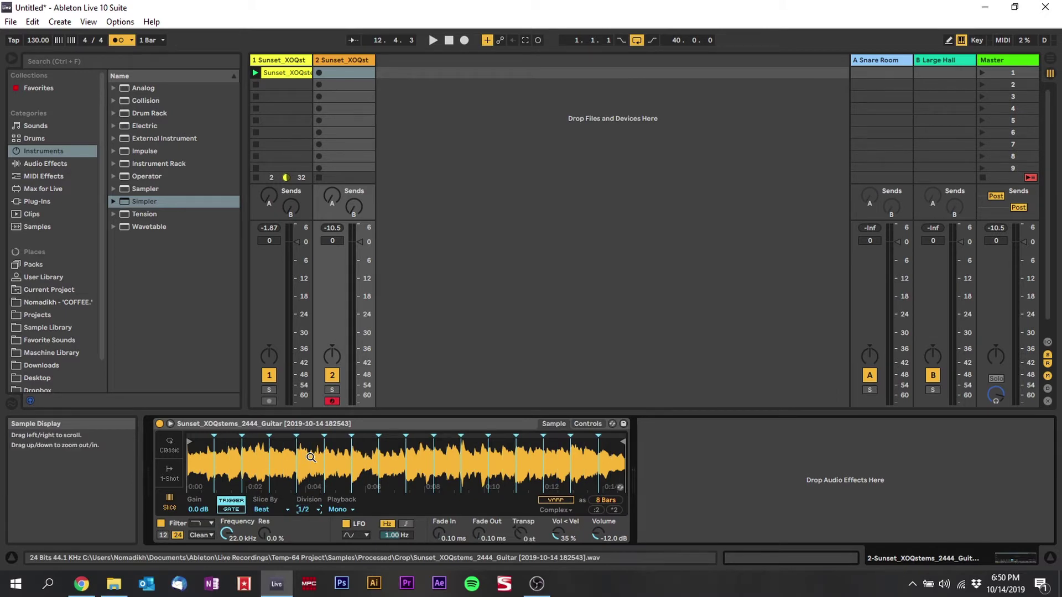
- Play the first seven half-note slices from the keyboard, one octave lower
key("z")
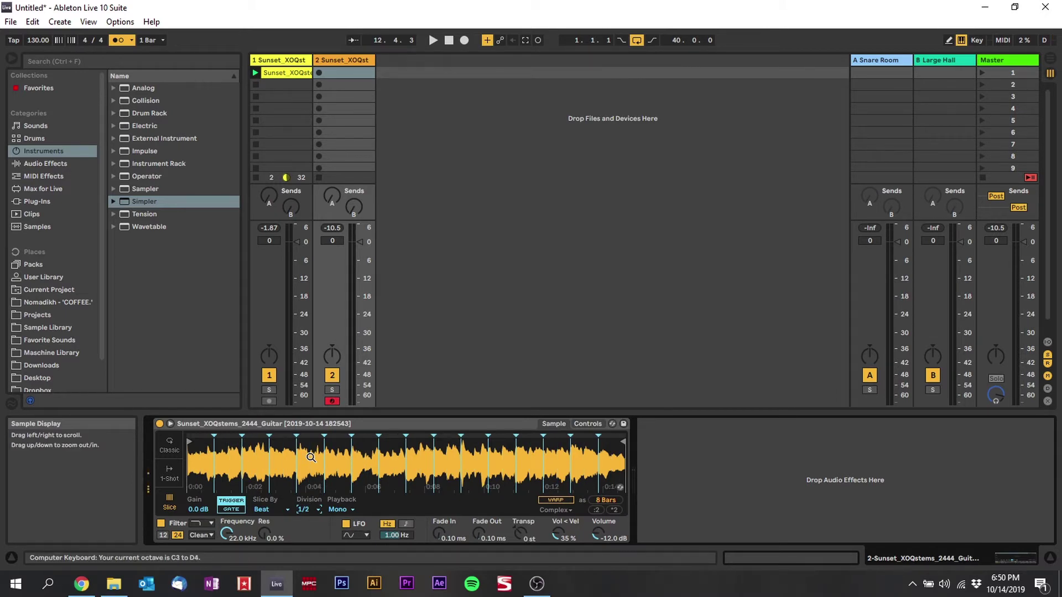
key("a")
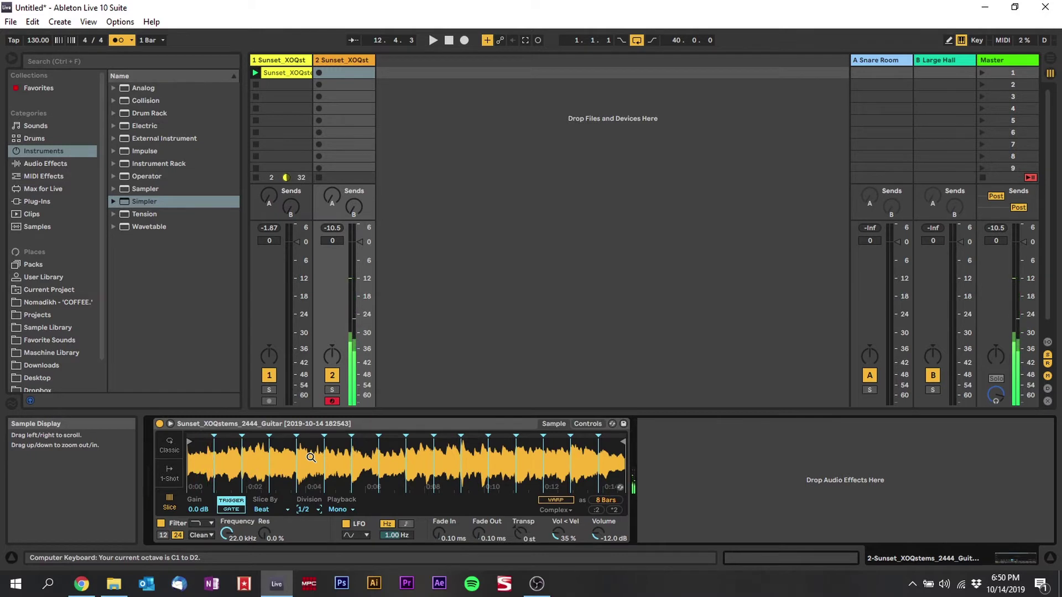
key("w")
key("s")
key("e")
key("d")
key("d")
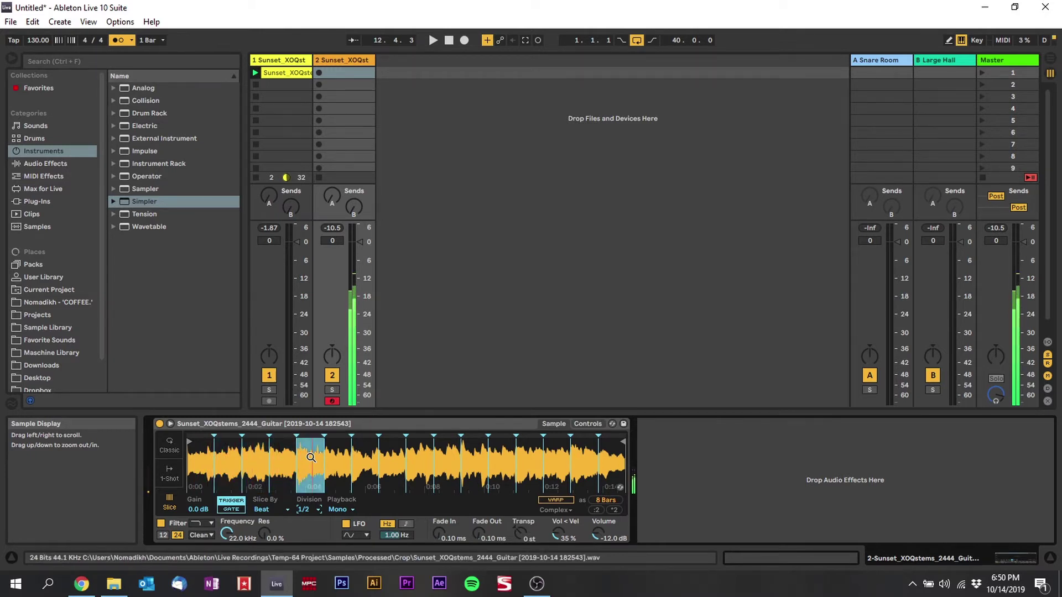
key("f")
key("t")
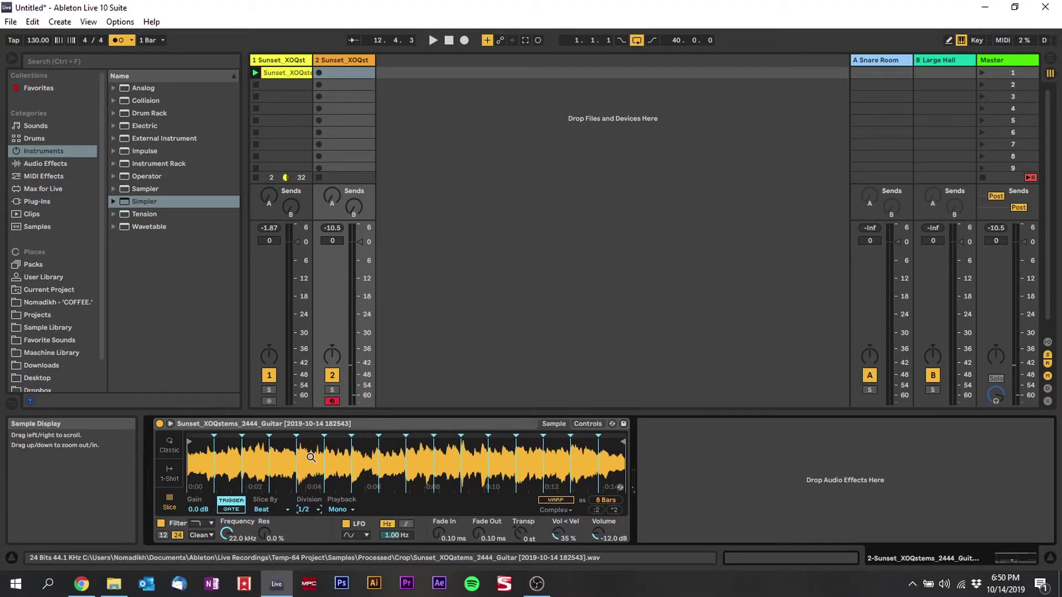
left_click(273, 507)
- Slice by Transient with sensitivity lowered to 75 %, then play the new slices
left_click(271, 520)
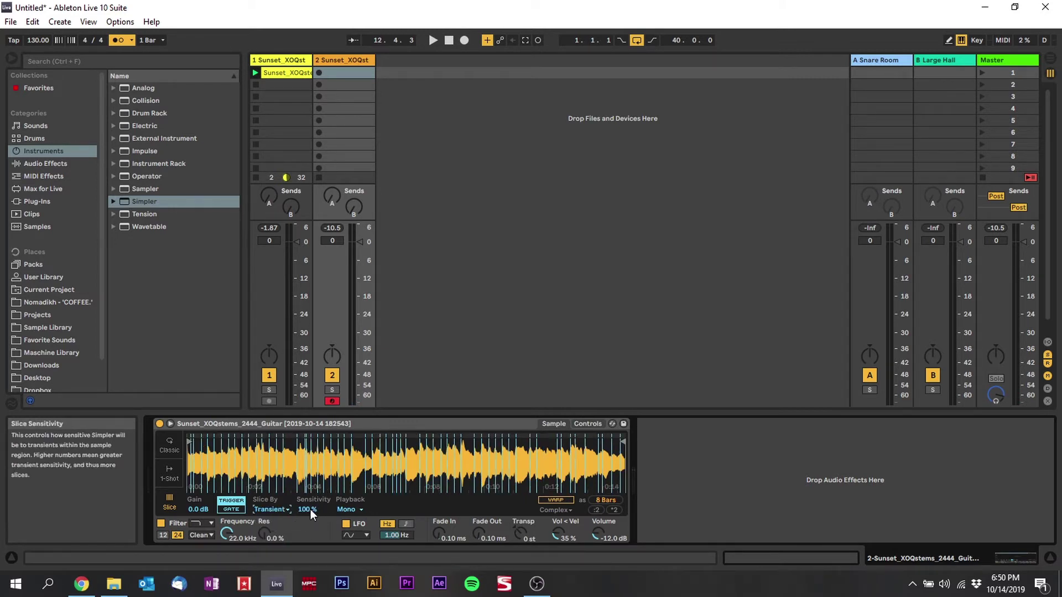
left_click_drag(311, 509, 311, 517)
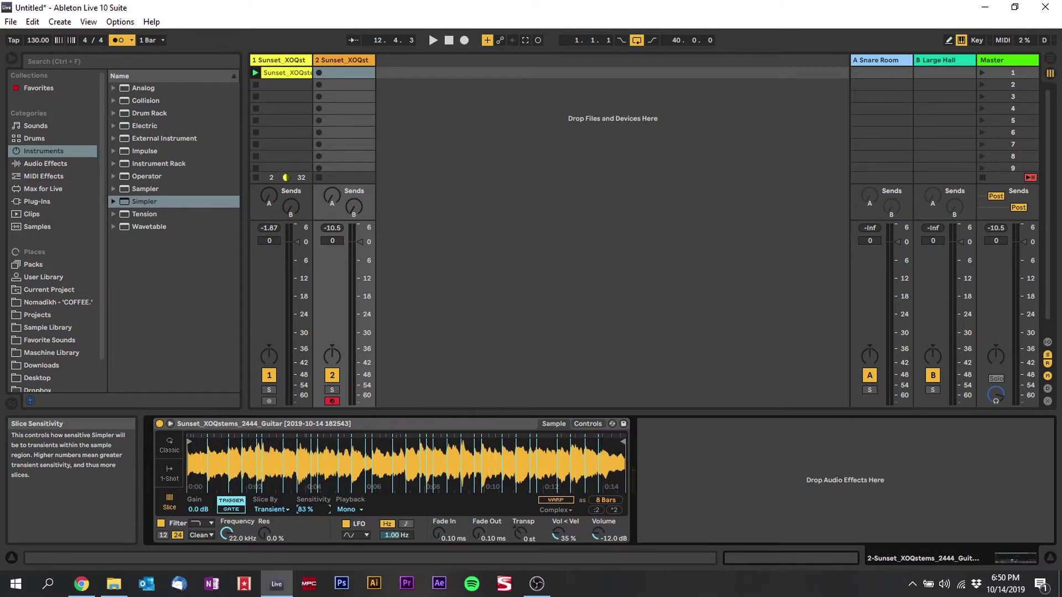
left_click_drag(311, 517, 310, 518)
key("a")
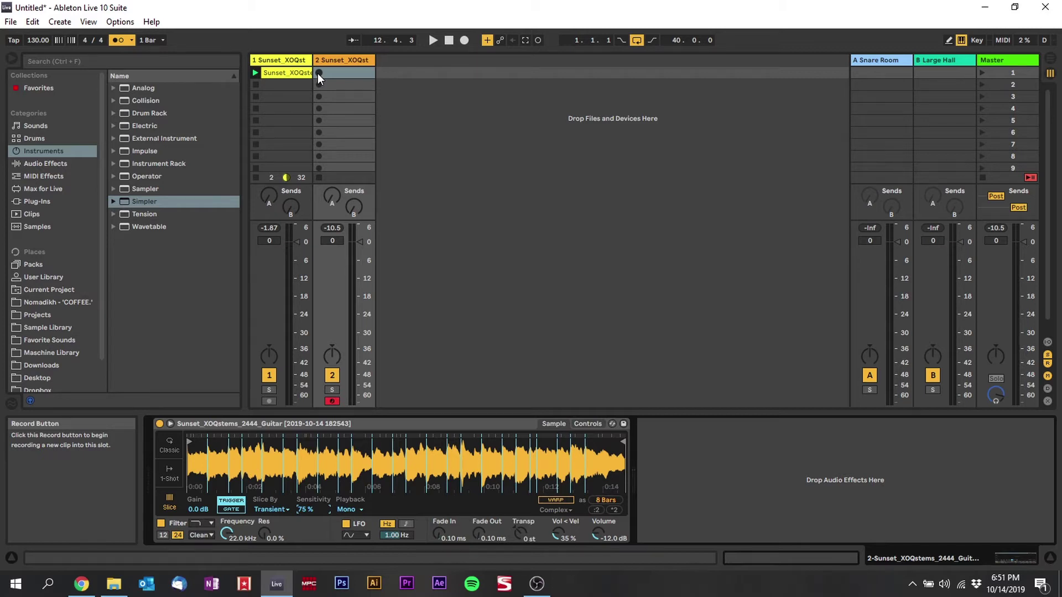
left_click(131, 40)
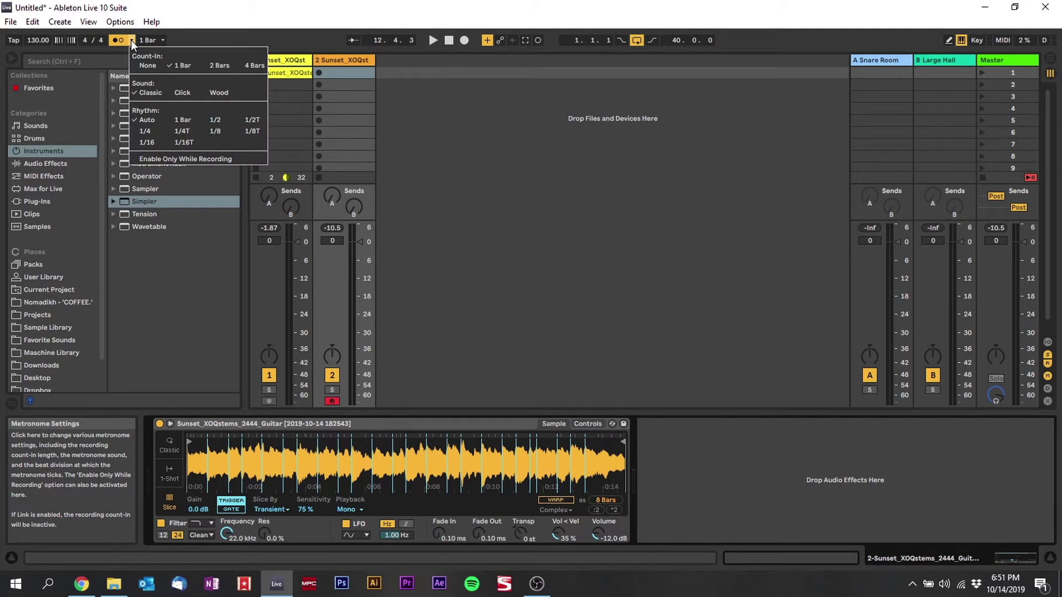
left_click(179, 65)
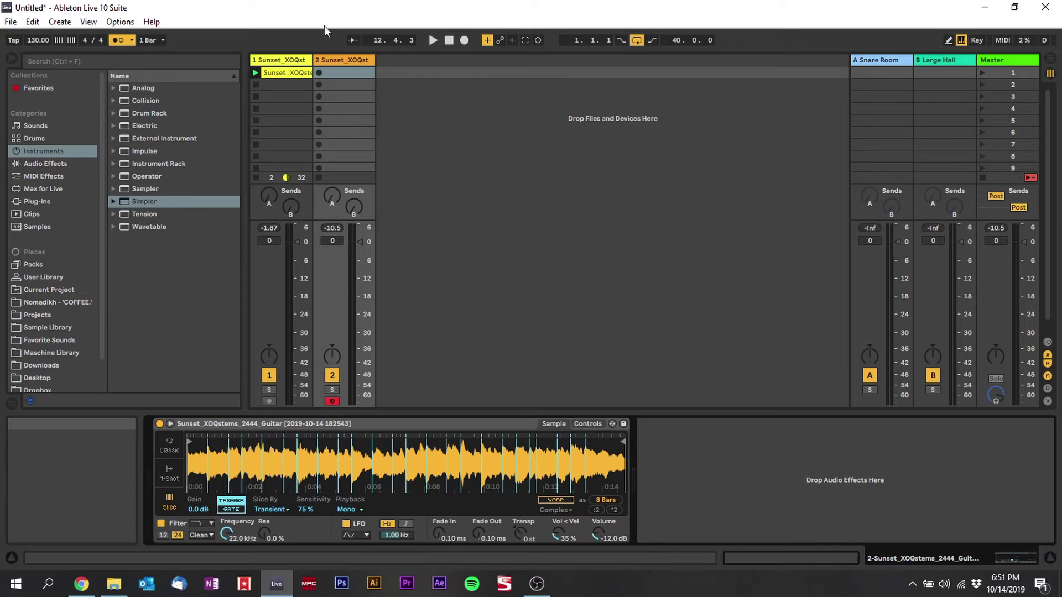
- Record a quick take on track 2, deactivate track 1, and delete that take
left_click(319, 74)
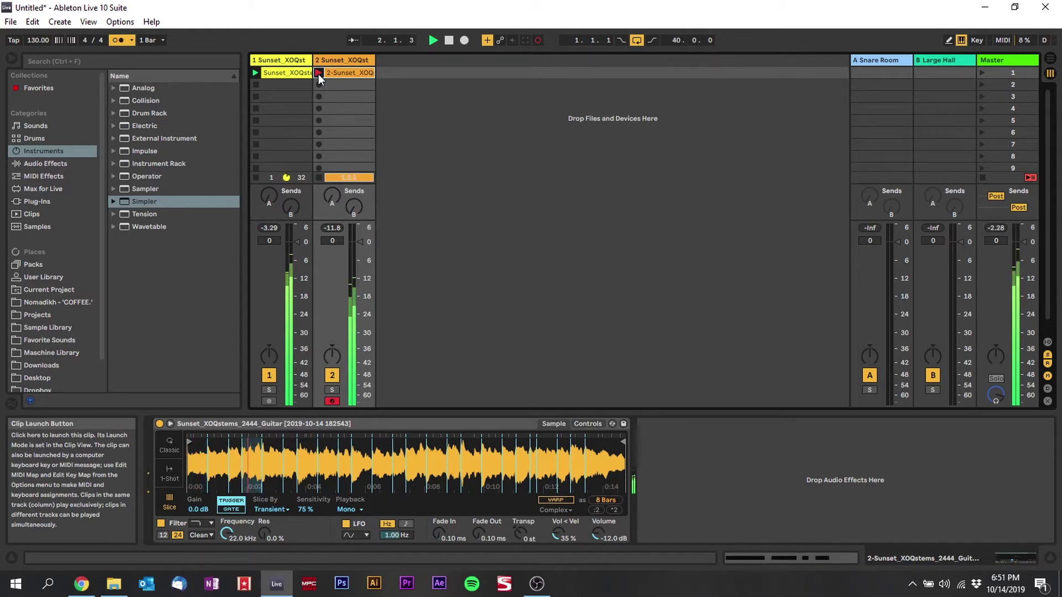
key("space")
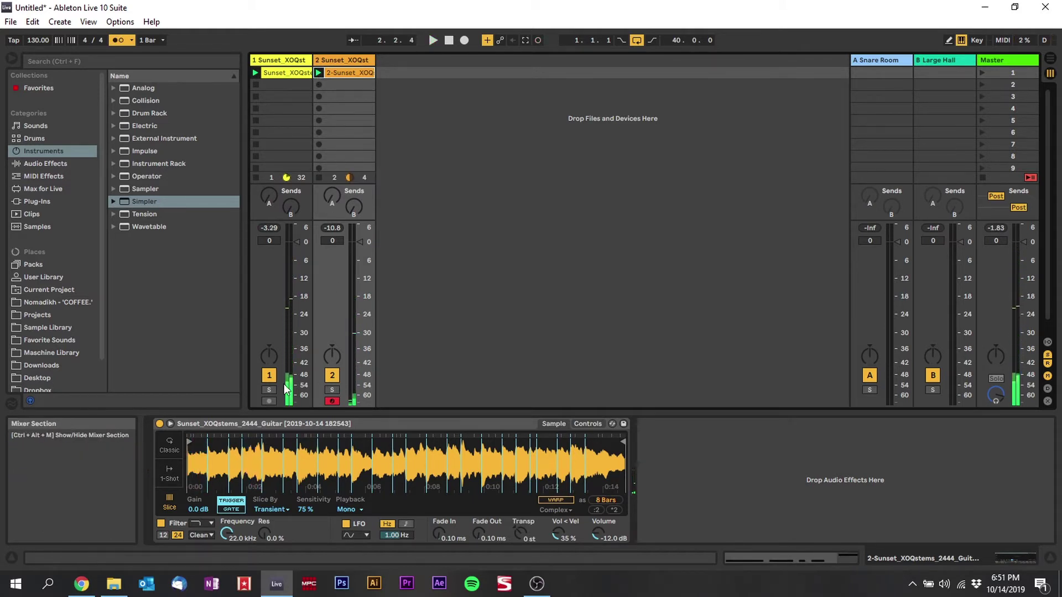
left_click(269, 375)
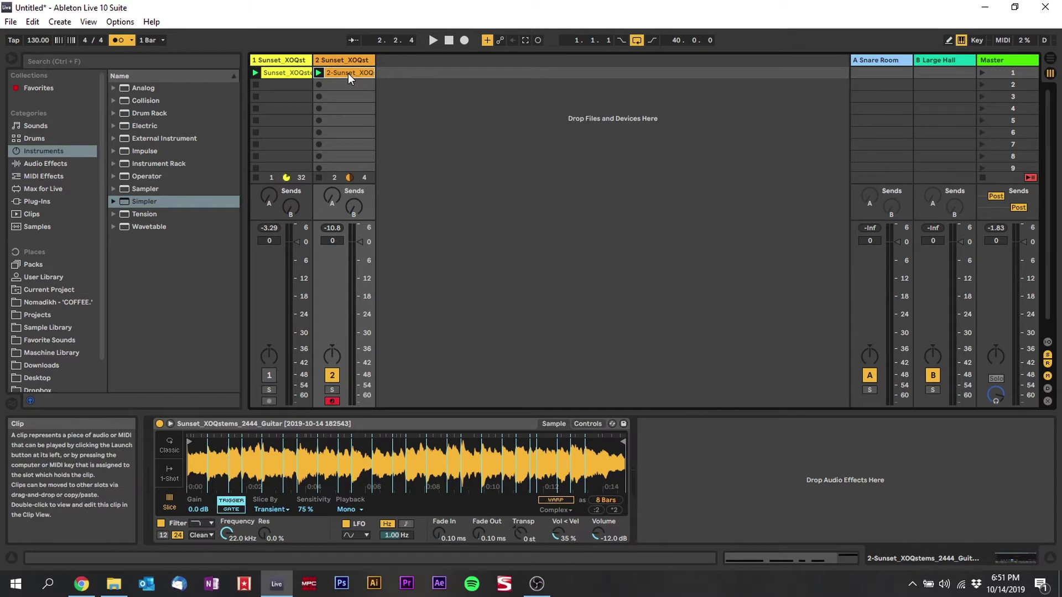
key("Delete")
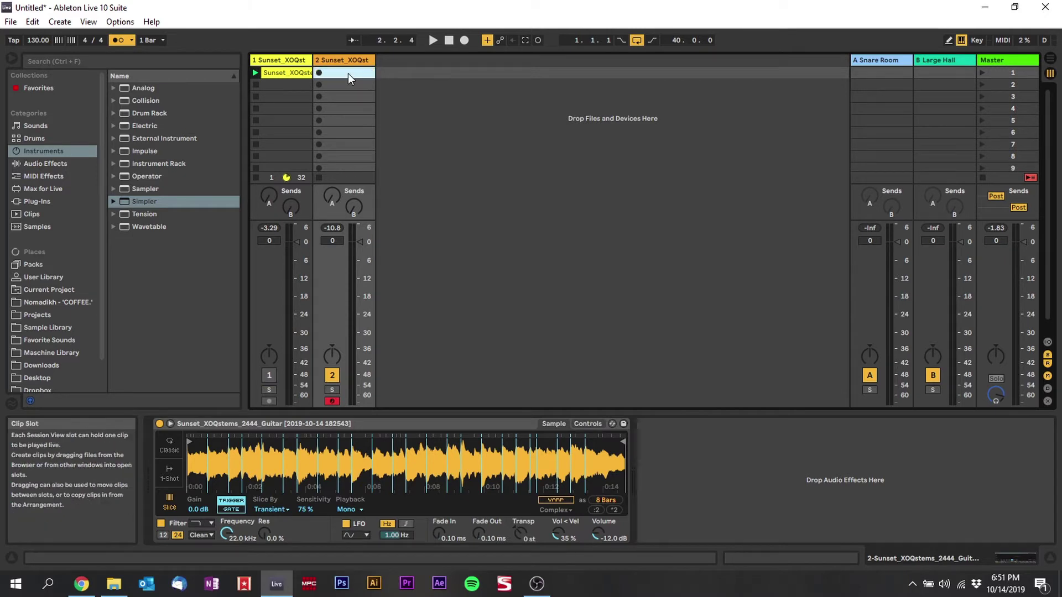
- Record a fresh 8-bar MIDI clip of slice notes (C1–G1) on track 2
left_click(319, 73)
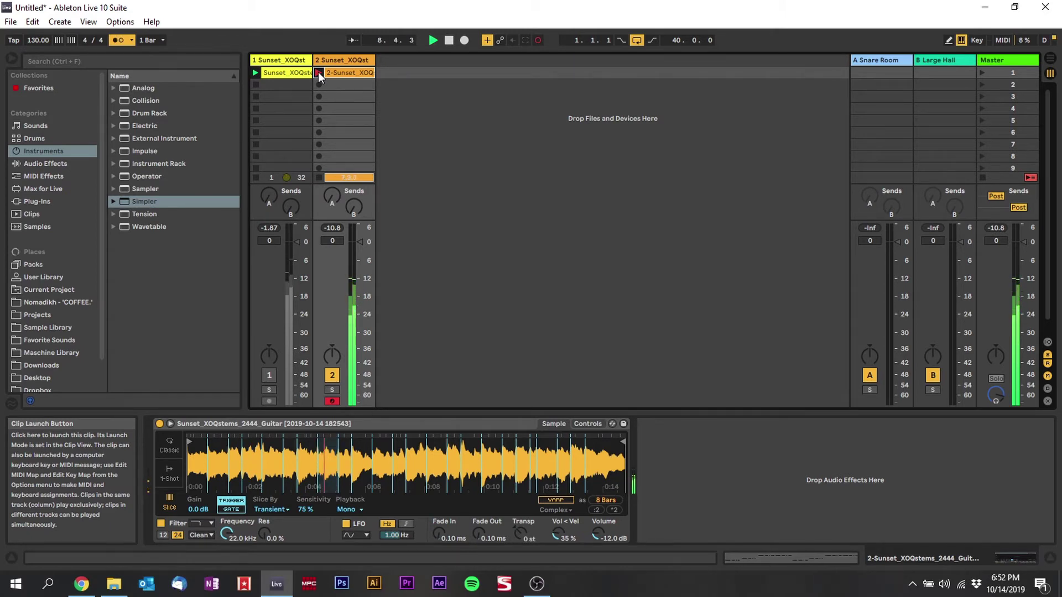
key("space")
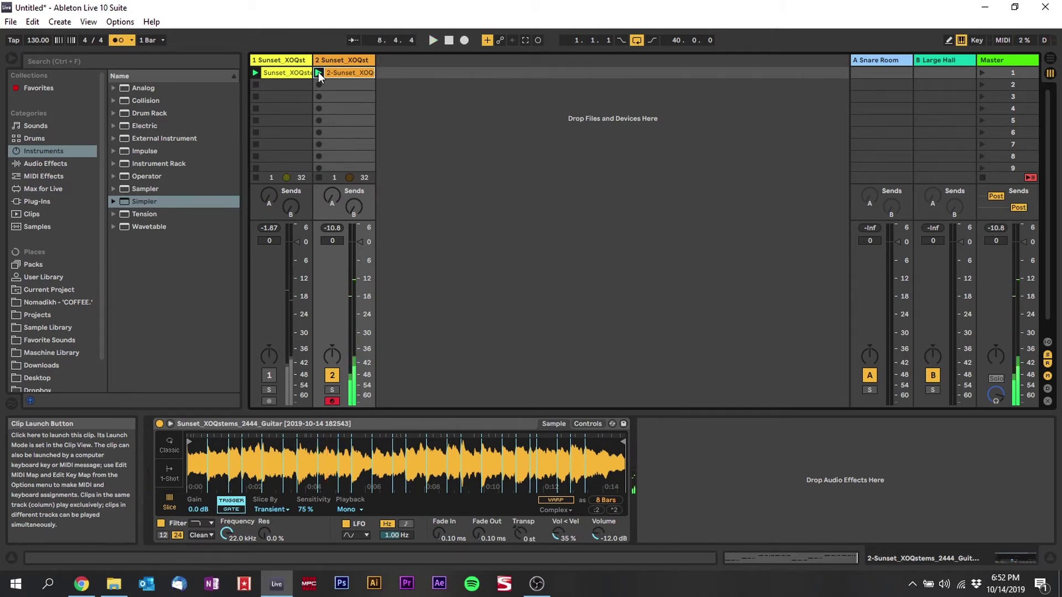
left_click(350, 69)
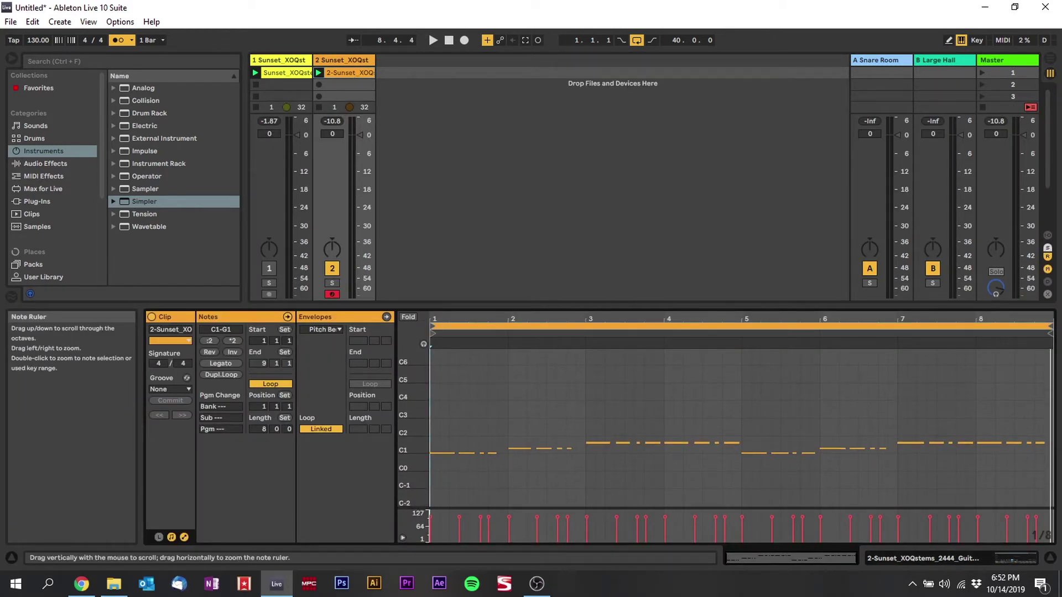
- Enlarge the piano roll note range and play back the C1–G1 chop clip
left_click_drag(412, 421, 452, 420)
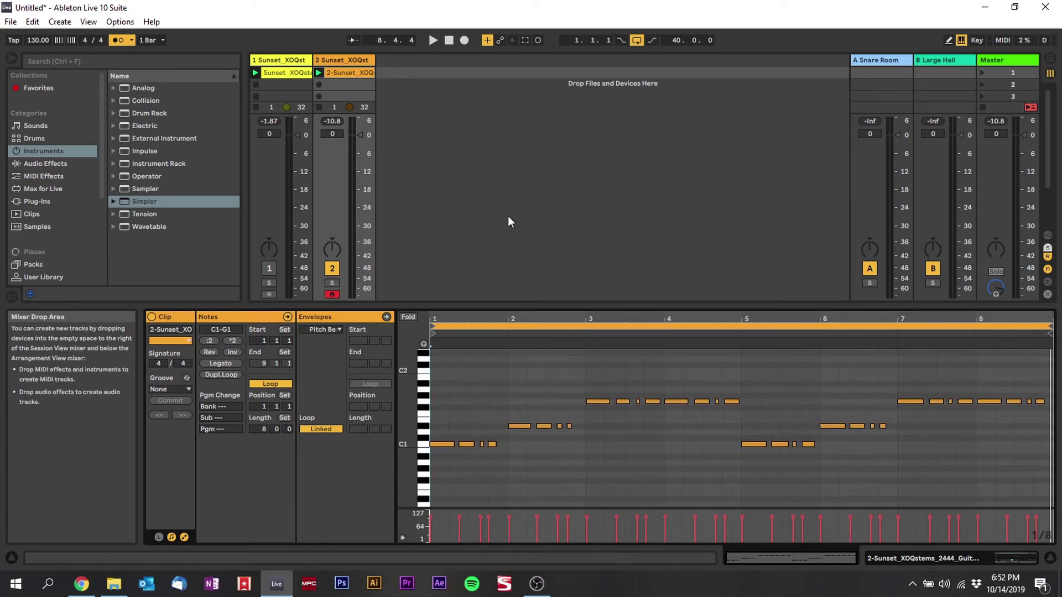
key("space")
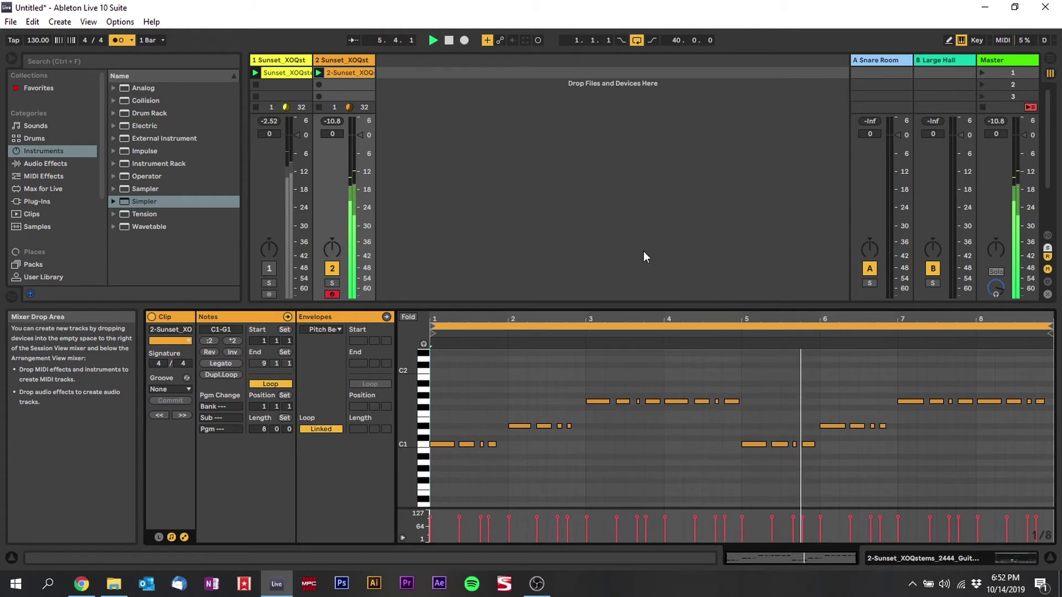
key("space")
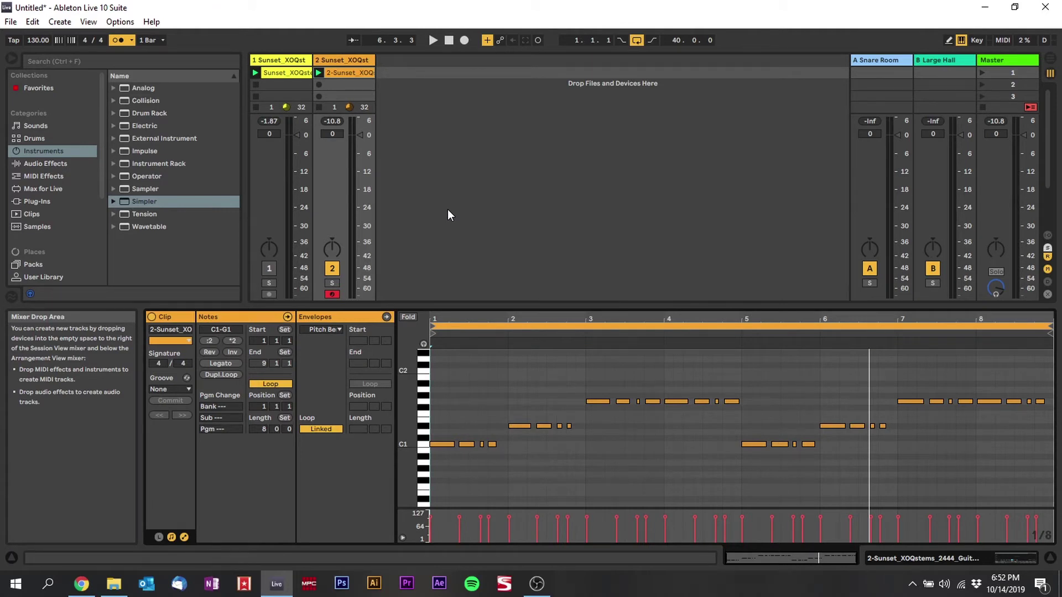
- Select track 2's second clip slot and record a new clip into it
left_click(341, 85)
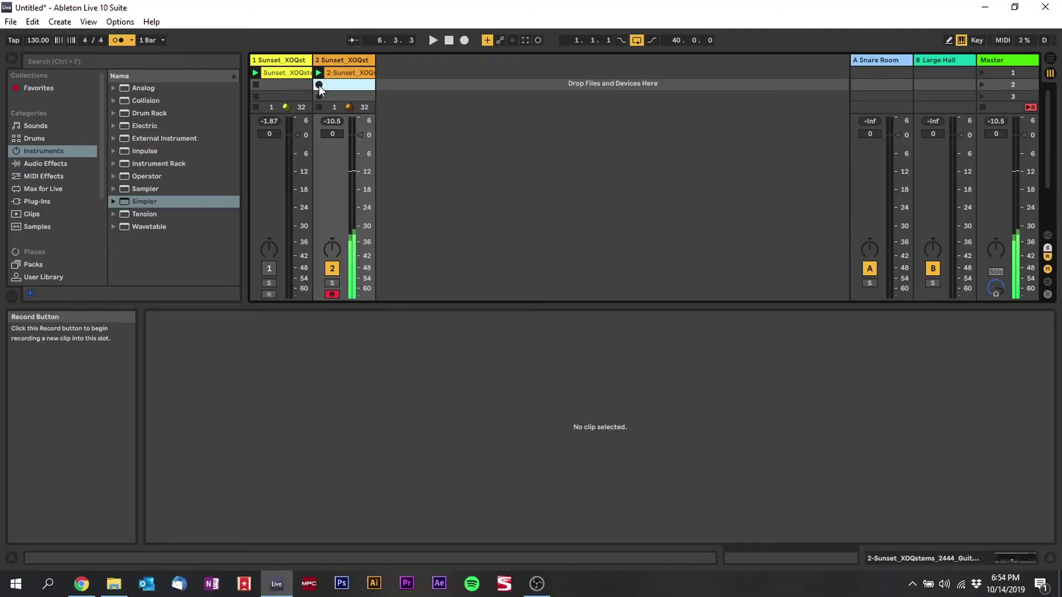
left_click(318, 85)
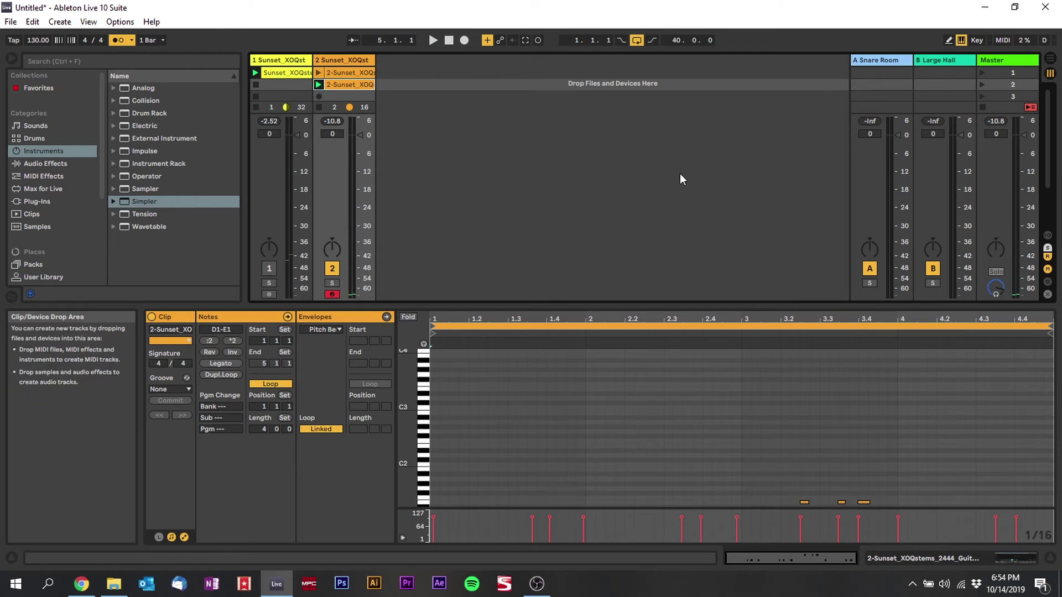
- Move the second clip's first D1 note so it starts at 1.1.1
left_click(673, 428)
scroll(672, 428, "down", 3)
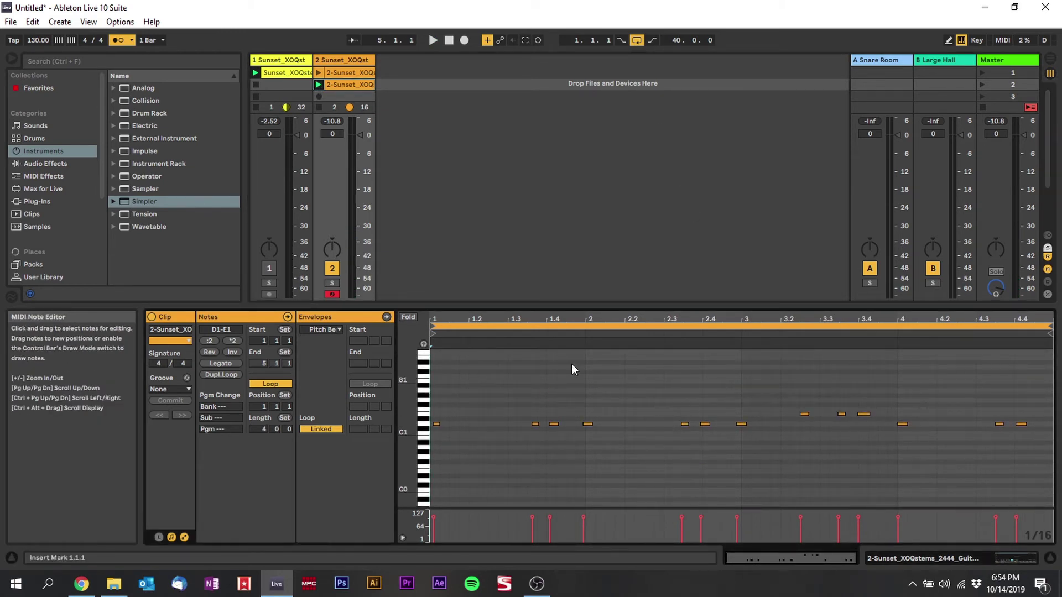
left_click_drag(435, 319, 435, 343)
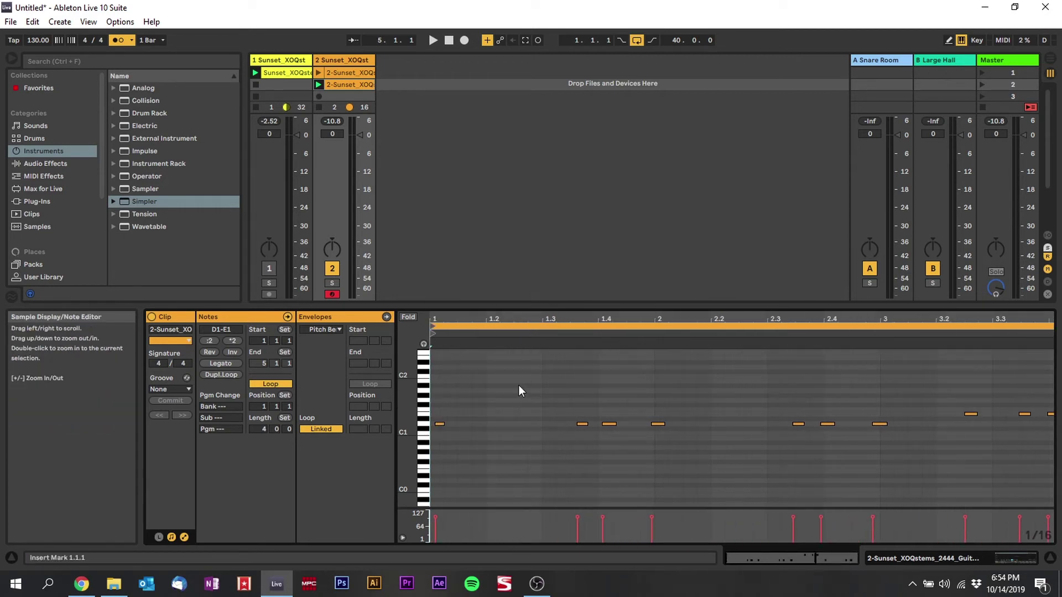
left_click(440, 423)
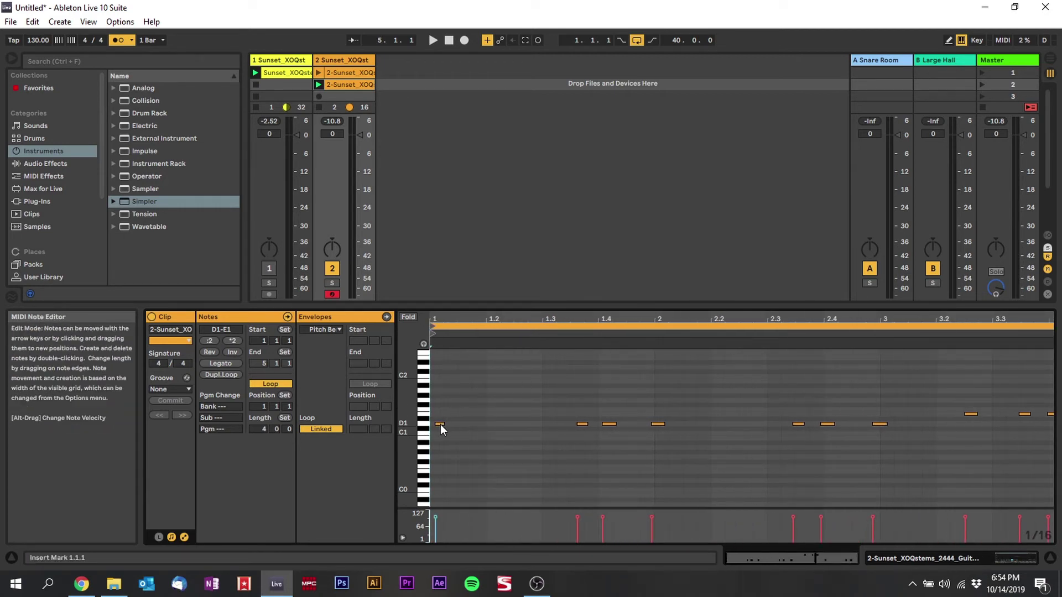
left_click_drag(441, 424, 437, 428)
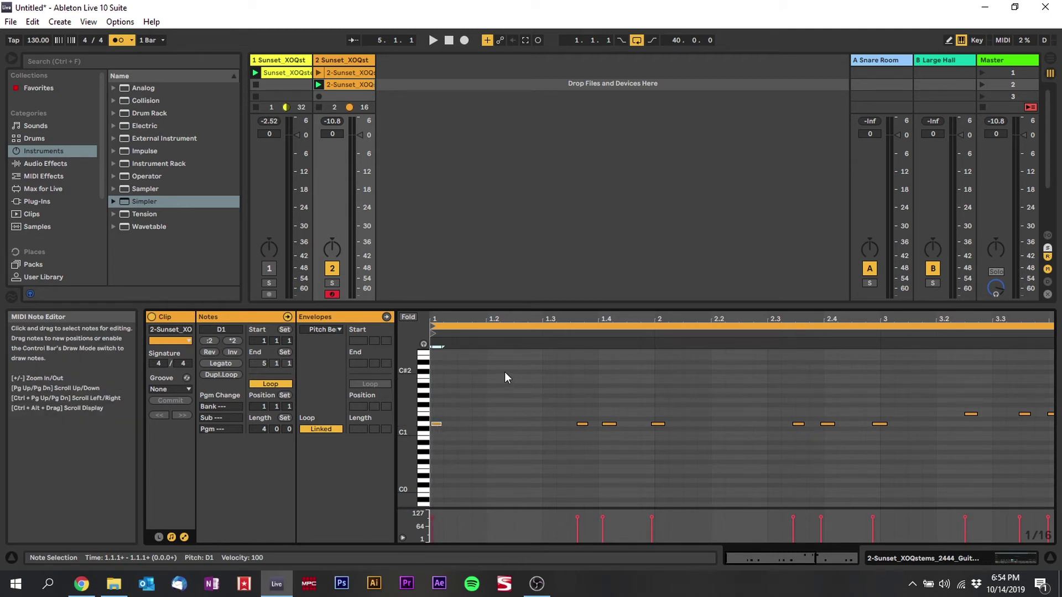
left_click_drag(504, 332, 487, 333)
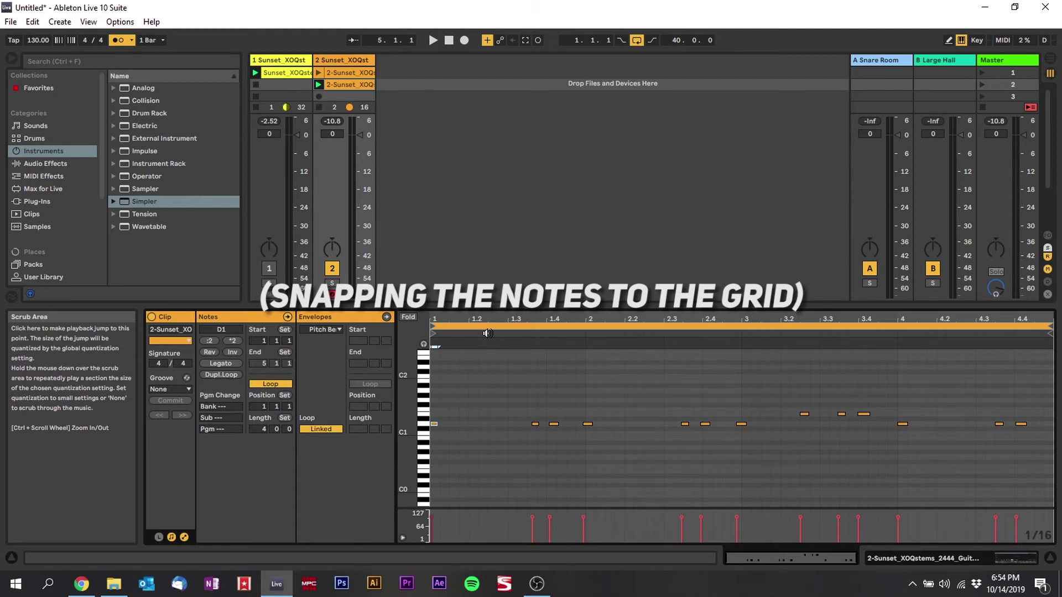
- Select all of the second clip's notes and bring up their editing options
left_click(837, 392)
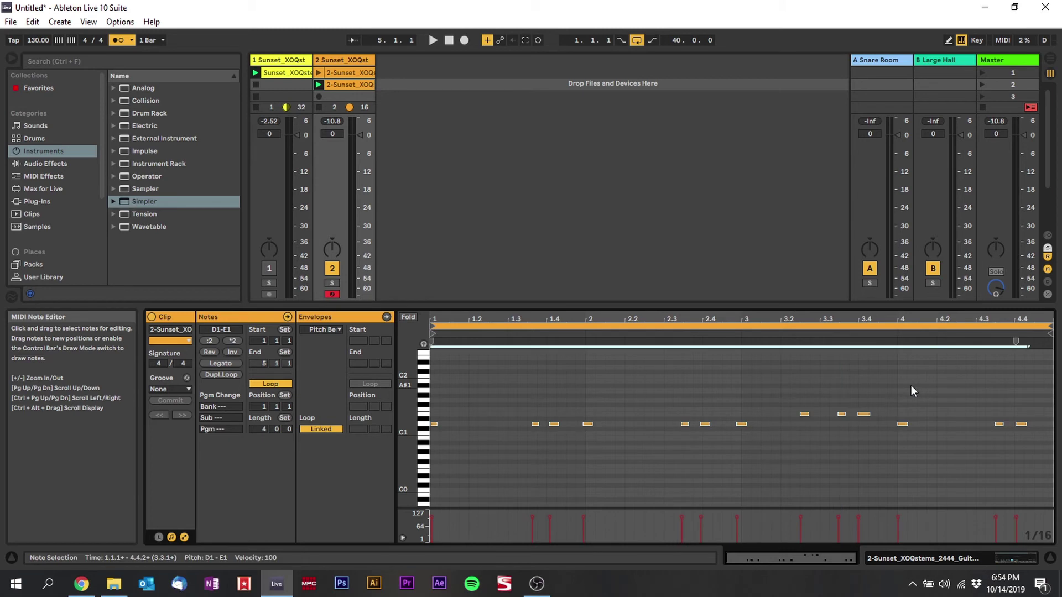
left_click_drag(1043, 375, 396, 455)
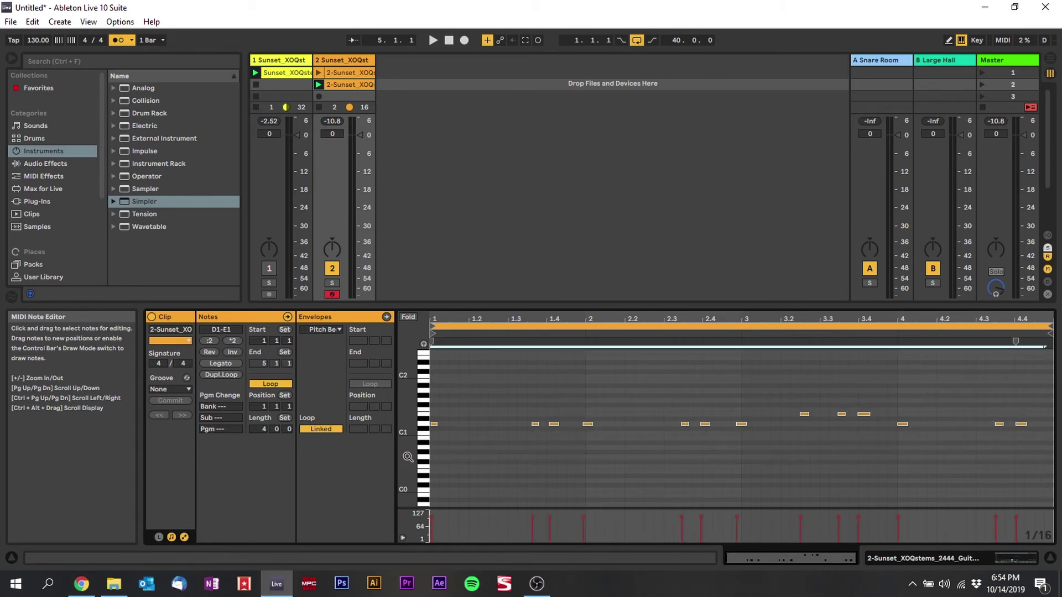
right_click(586, 424)
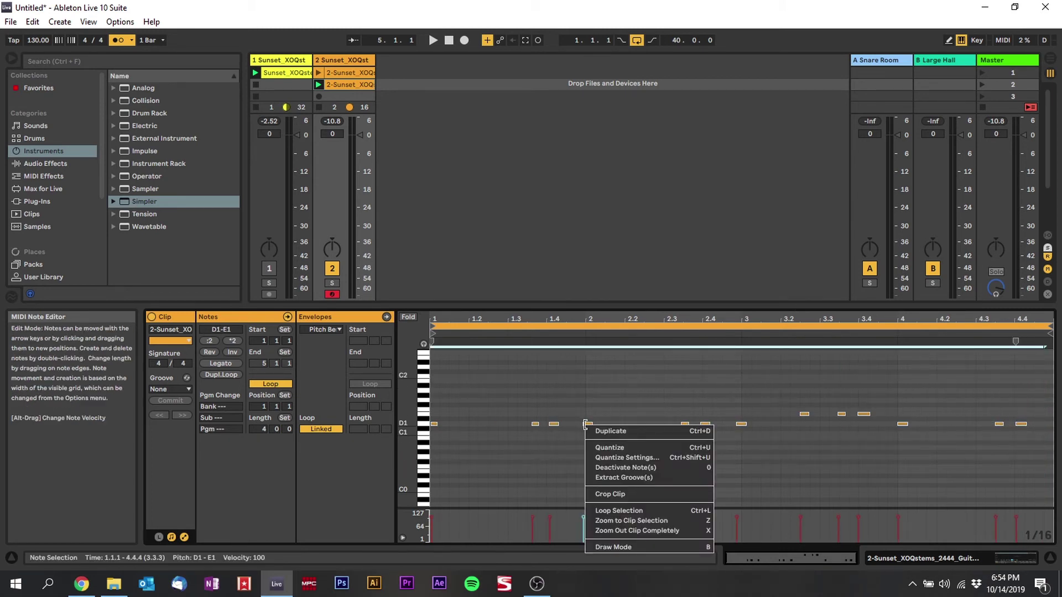
- Quantize the selected notes to 1/8 at 80 % amount
left_click(626, 457)
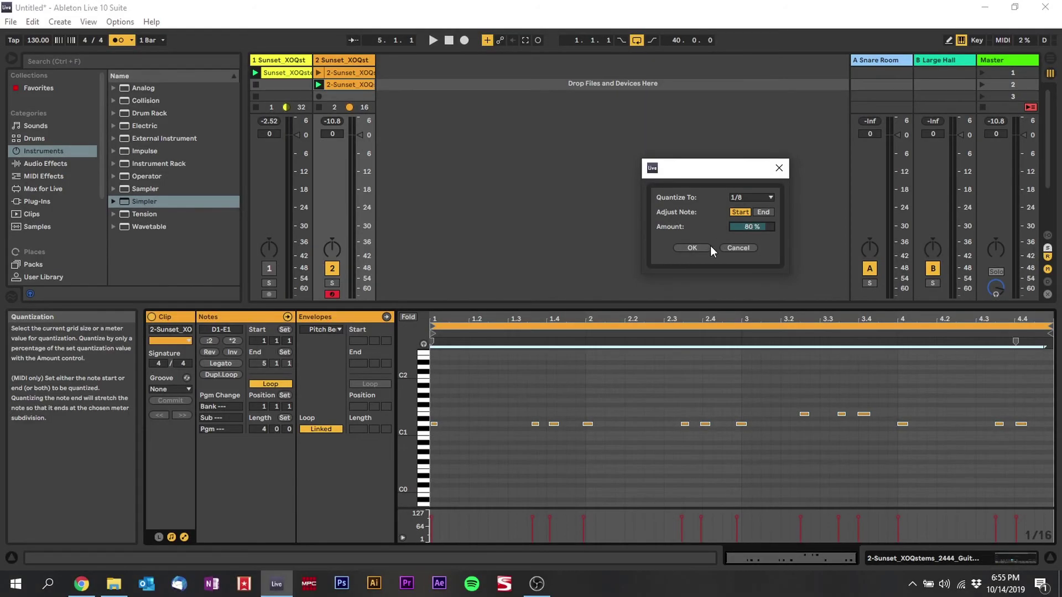
left_click(696, 249)
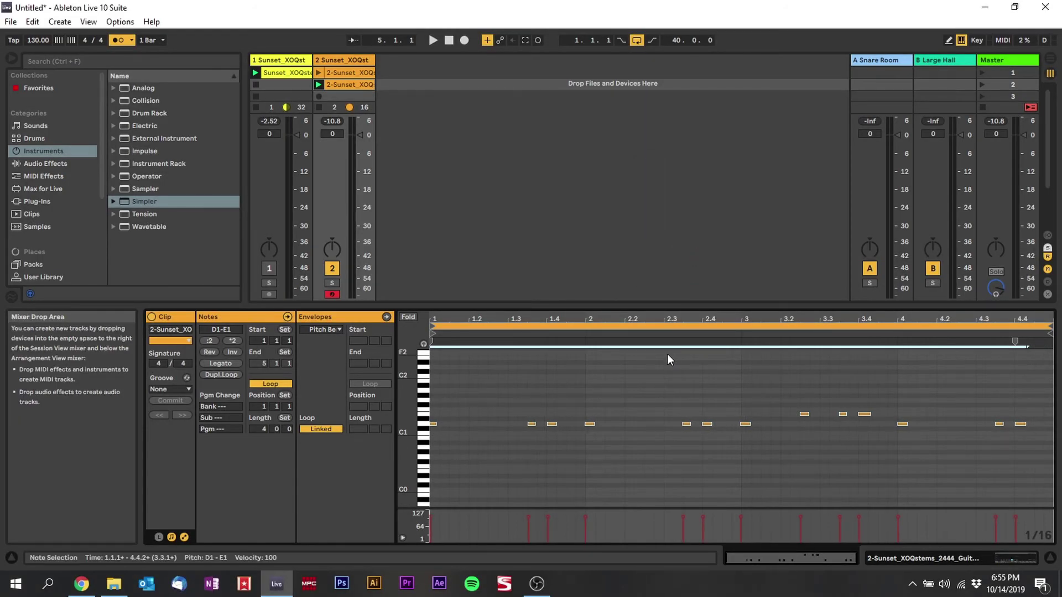
left_click(656, 387)
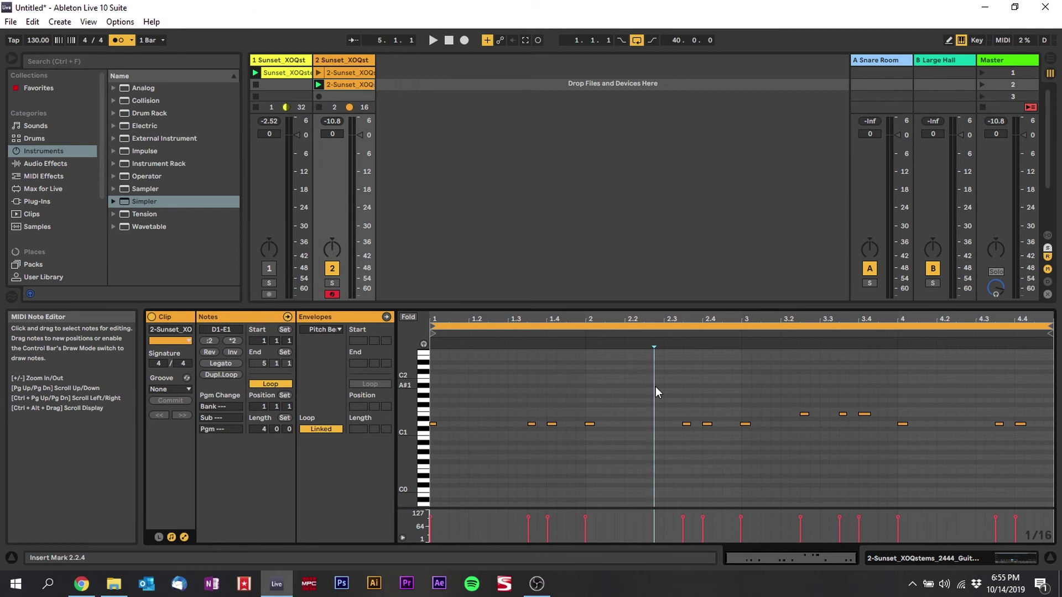
key("space")
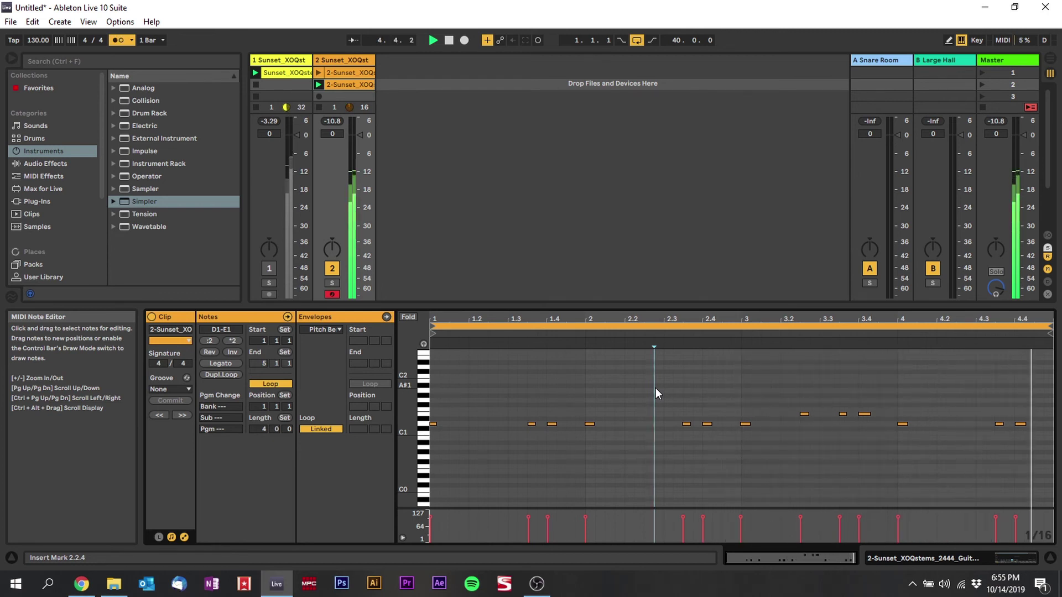
key("space")
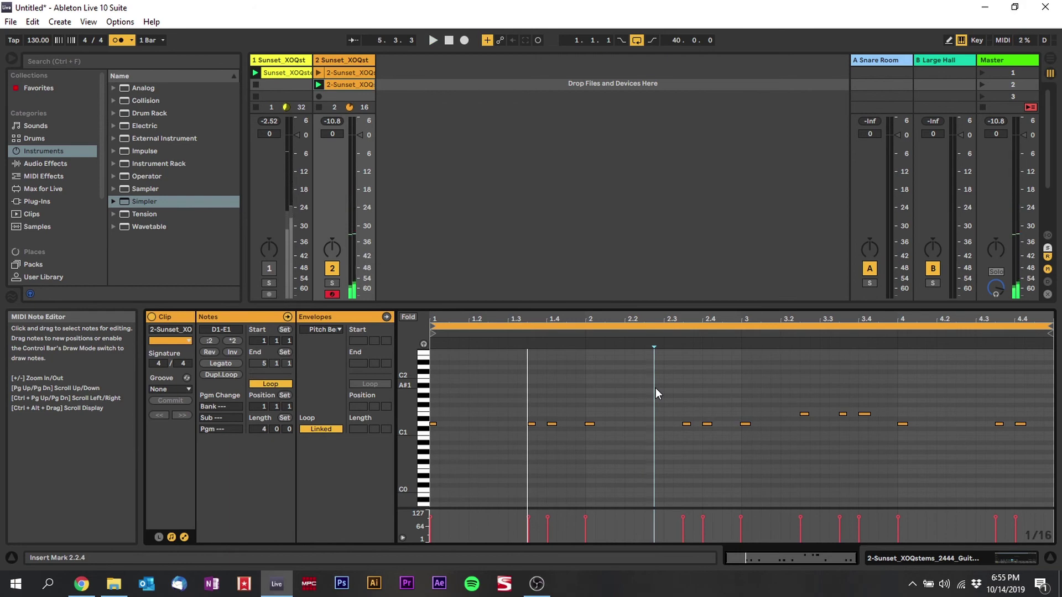